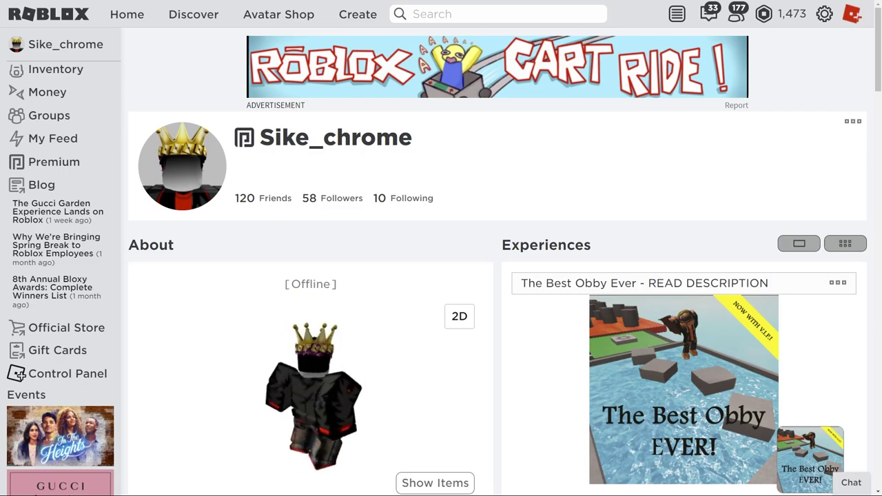
Open My Settings from the gear menu and check the Account Info username Sike_chrome
{"action": "left_click", "coordinate": [821, 17]}
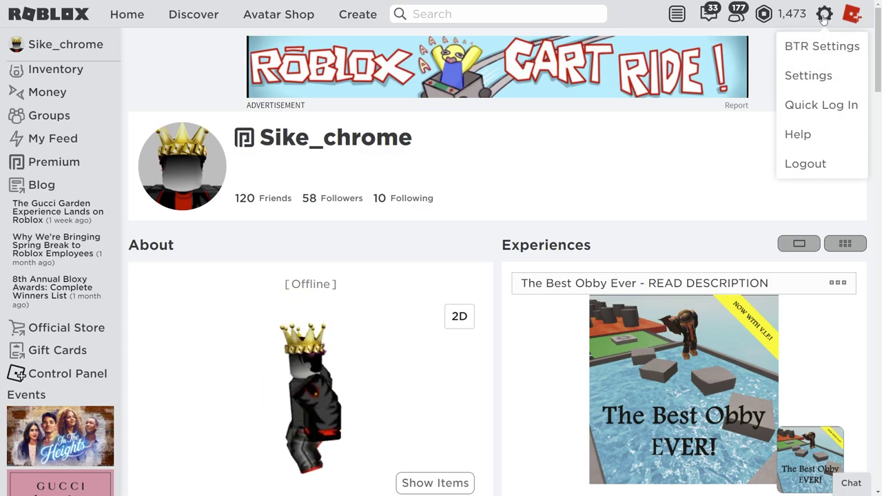
{"action": "left_click", "coordinate": [810, 74]}
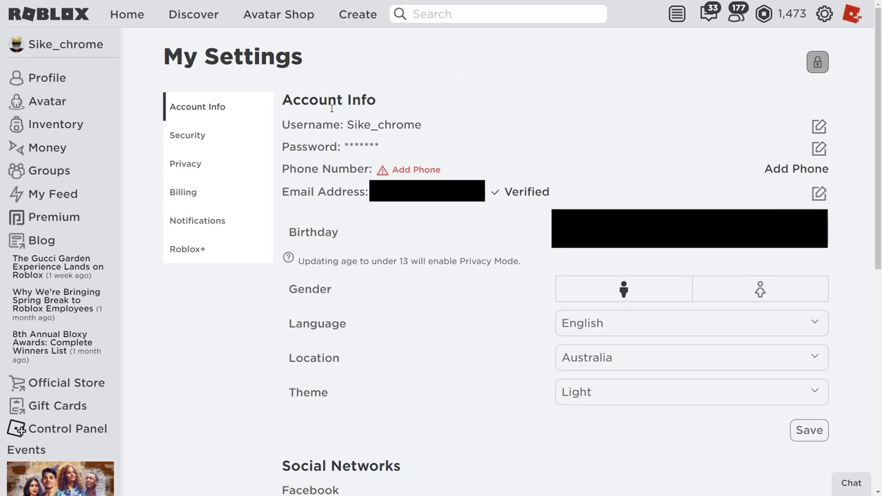
{"action": "left_click_drag", "start_coordinate": [283, 124], "coordinate": [434, 118]}
{"action": "left_click", "coordinate": [364, 112]}
{"action": "left_click_drag", "start_coordinate": [292, 110], "coordinate": [418, 118]}
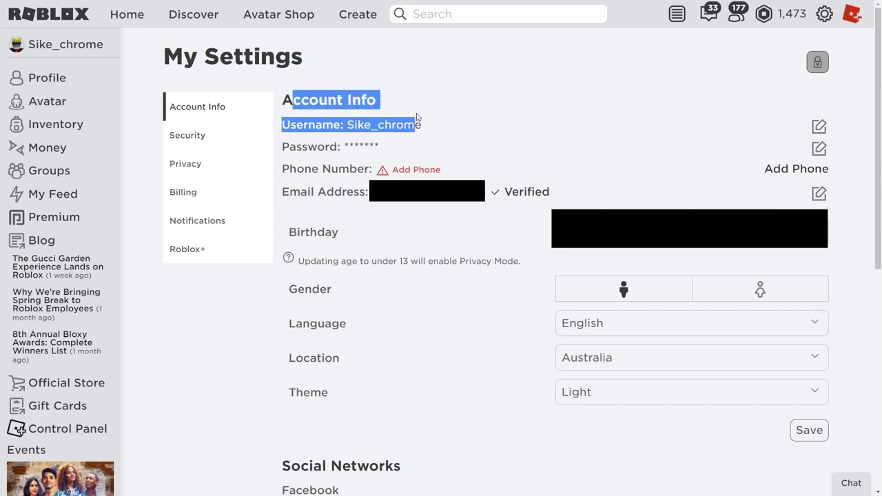
{"action": "left_click", "coordinate": [418, 119]}
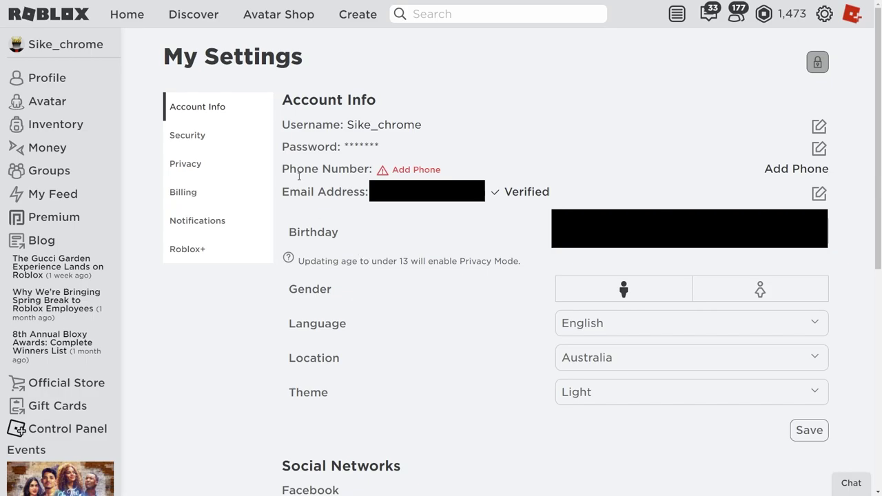
Go from windscribe.com's download page to the Windscribe Chrome Web Store listing
{"action": "left_click", "coordinate": [306, 20]}
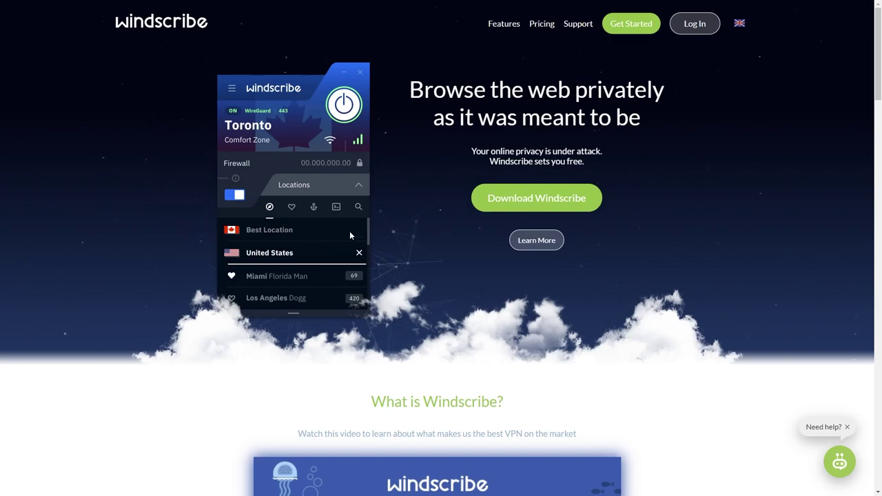
{"action": "left_click", "coordinate": [559, 199]}
{"action": "scroll", "coordinate": [277, 240], "scroll_direction": "down", "scroll_amount": 1}
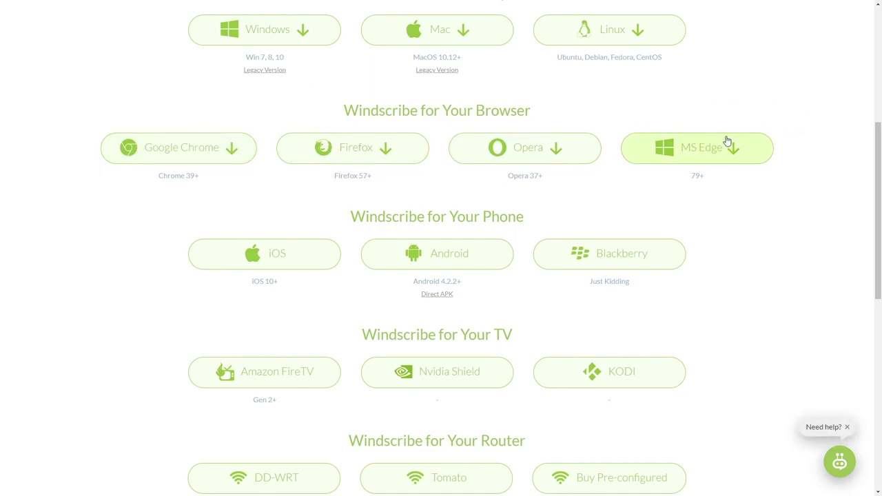
{"action": "scroll", "coordinate": [823, 190], "scroll_direction": "up", "scroll_amount": 5}
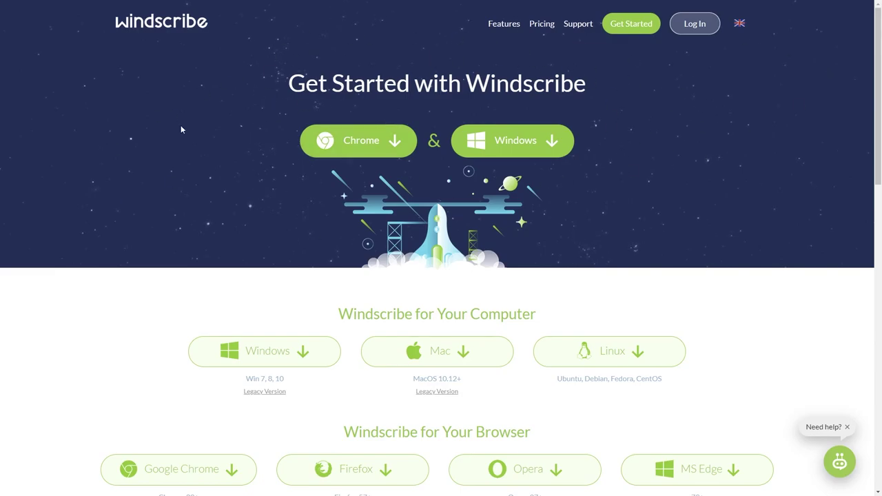
{"action": "scroll", "coordinate": [234, 214], "scroll_direction": "down", "scroll_amount": 3}
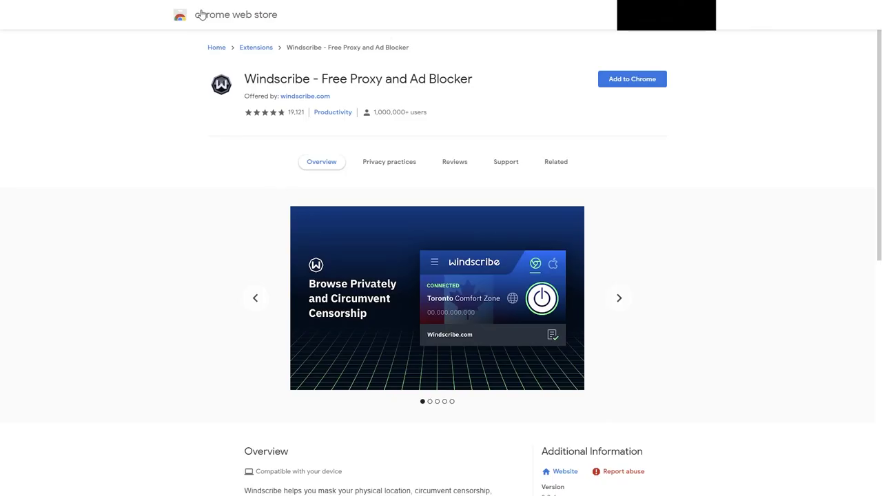
Add the Windscribe extension to Chrome and open its panel
{"action": "left_click", "coordinate": [634, 87]}
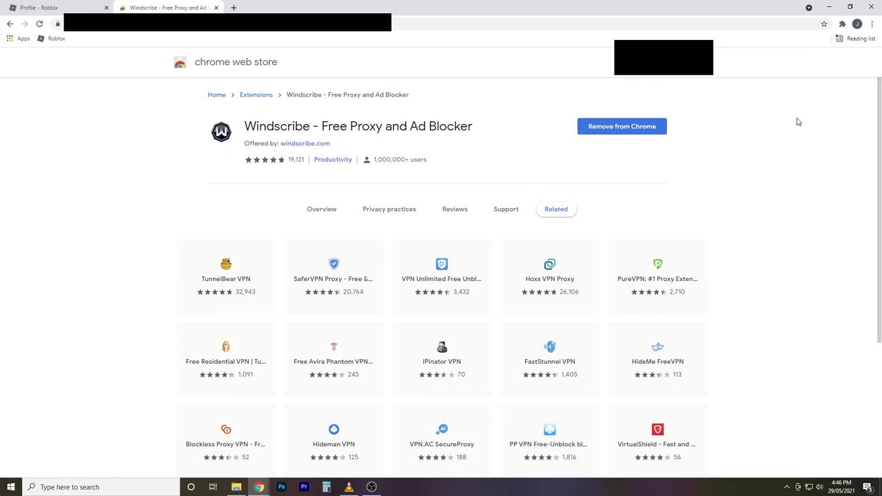
{"action": "left_click", "coordinate": [842, 24]}
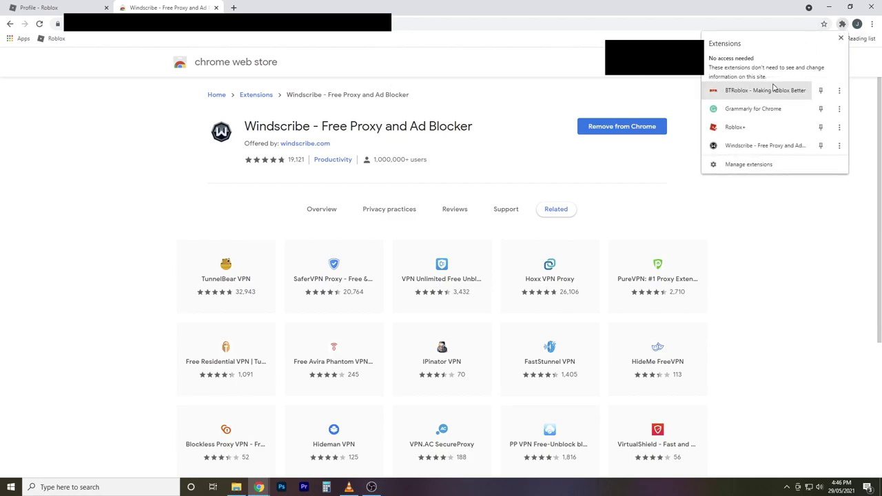
{"action": "left_click", "coordinate": [742, 152]}
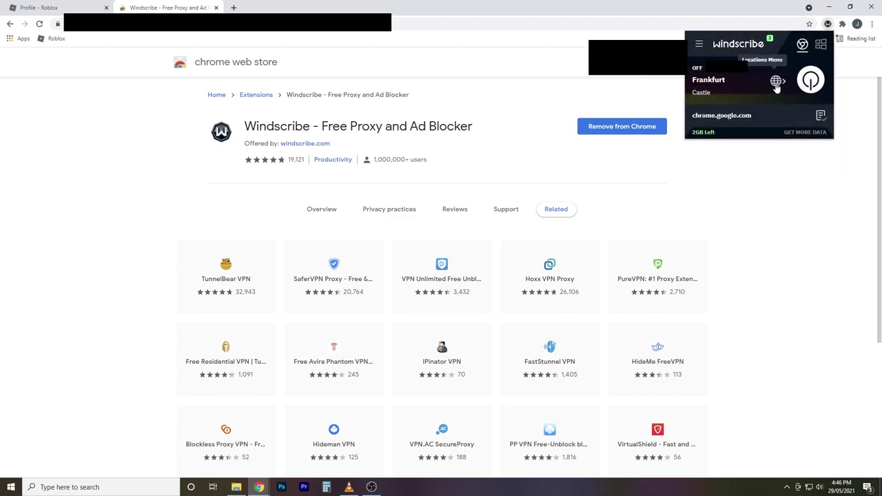
Connect Windscribe to the Germany > Frankfurt Castle location
{"action": "left_click", "coordinate": [775, 81]}
{"action": "scroll", "coordinate": [773, 87], "scroll_direction": "down", "scroll_amount": 1}
{"action": "scroll", "coordinate": [774, 86], "scroll_direction": "up", "scroll_amount": 1}
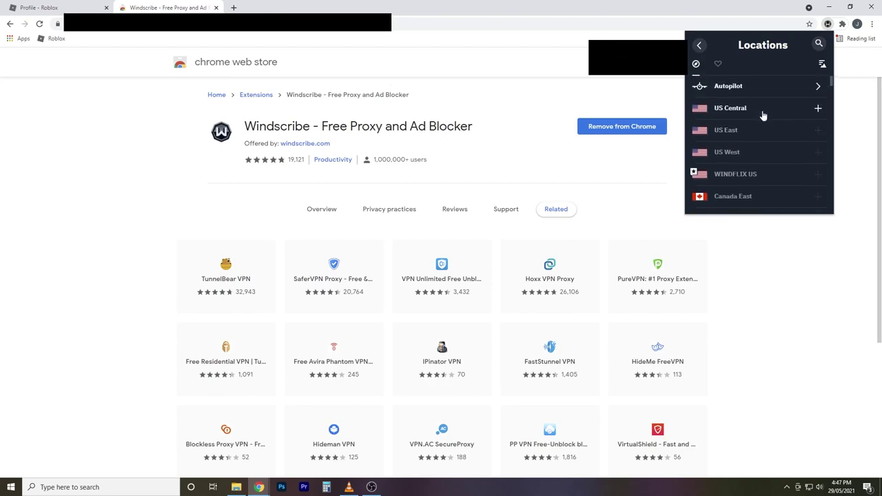
{"action": "scroll", "coordinate": [762, 118], "scroll_direction": "down", "scroll_amount": 3}
{"action": "scroll", "coordinate": [792, 138], "scroll_direction": "down", "scroll_amount": 2}
{"action": "scroll", "coordinate": [784, 158], "scroll_direction": "down", "scroll_amount": 2}
{"action": "scroll", "coordinate": [785, 160], "scroll_direction": "down", "scroll_amount": 1}
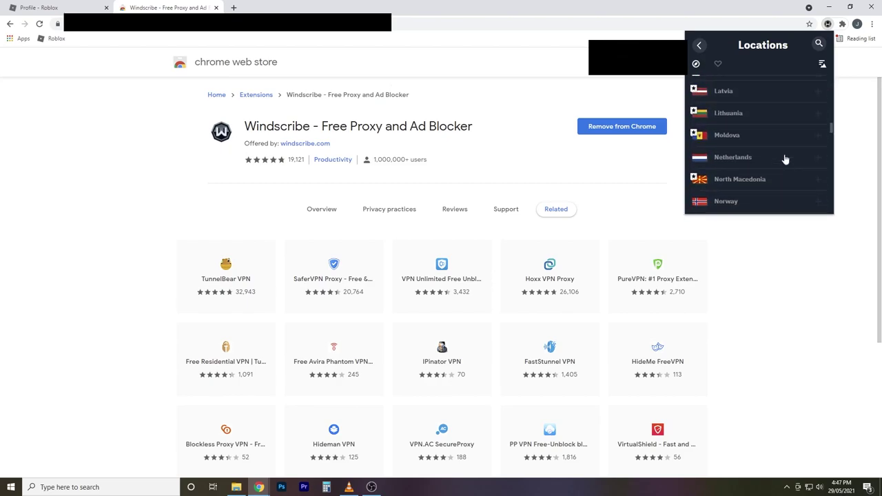
{"action": "left_click", "coordinate": [766, 164]}
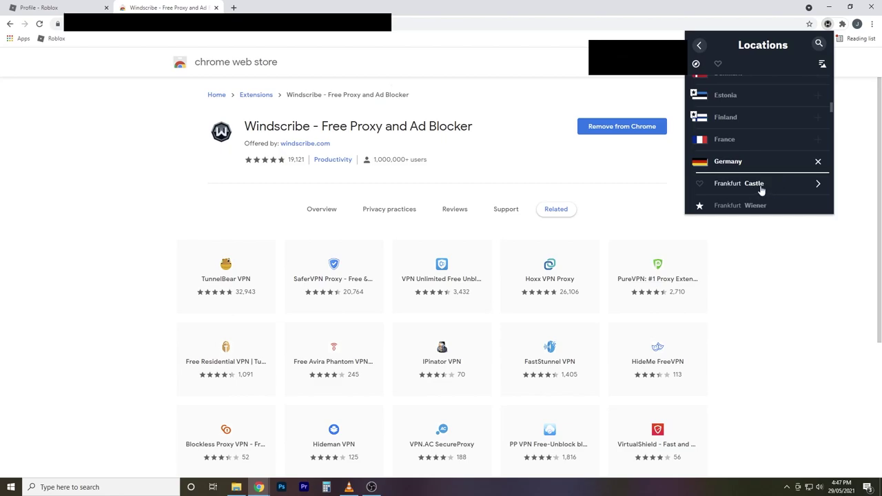
{"action": "left_click", "coordinate": [757, 189]}
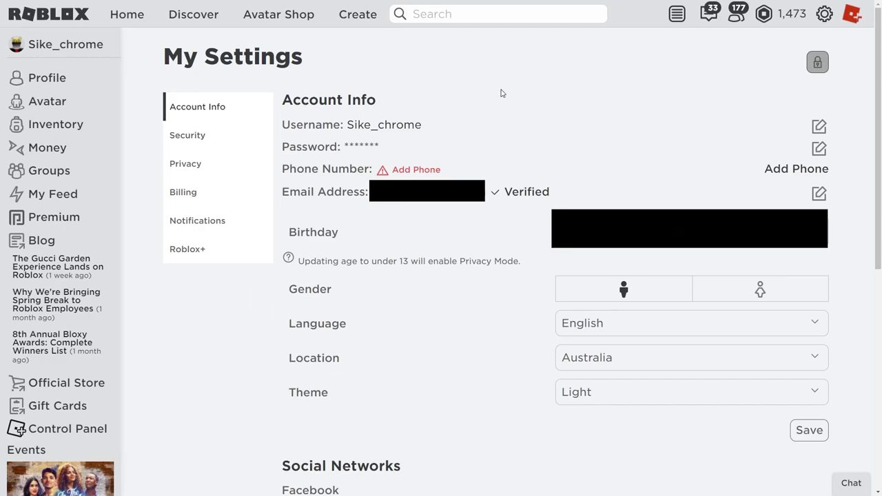
Reload the settings page and check the current display name Sike_chrome
{"action": "key", "text": "F5"}
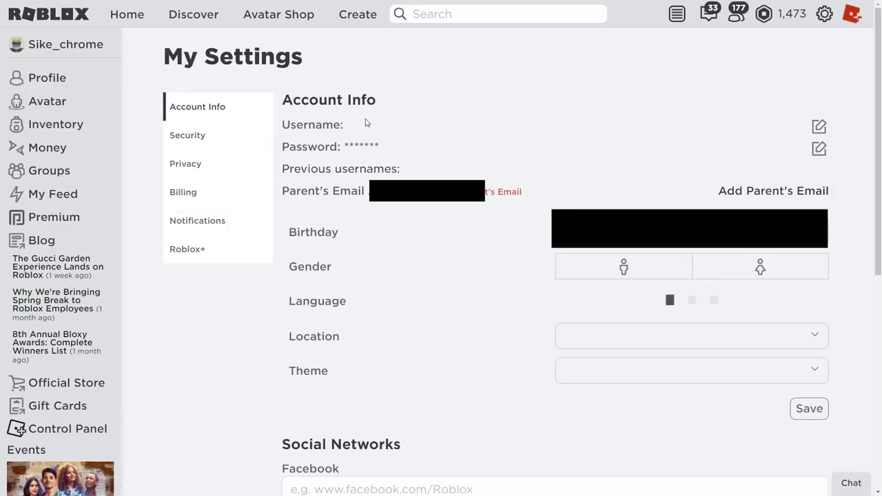
{"action": "left_click_drag", "start_coordinate": [370, 124], "coordinate": [457, 122]}
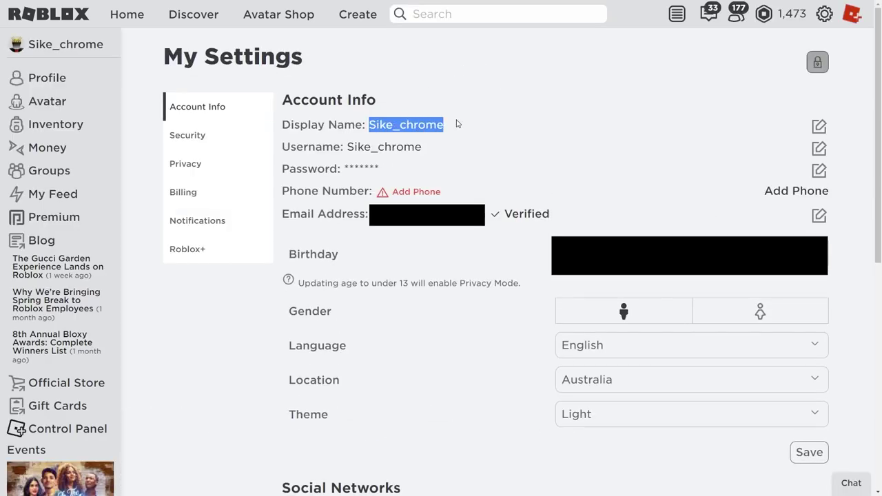
{"action": "left_click", "coordinate": [399, 120]}
{"action": "left_click_drag", "start_coordinate": [379, 124], "coordinate": [475, 124]}
{"action": "left_click", "coordinate": [478, 126]}
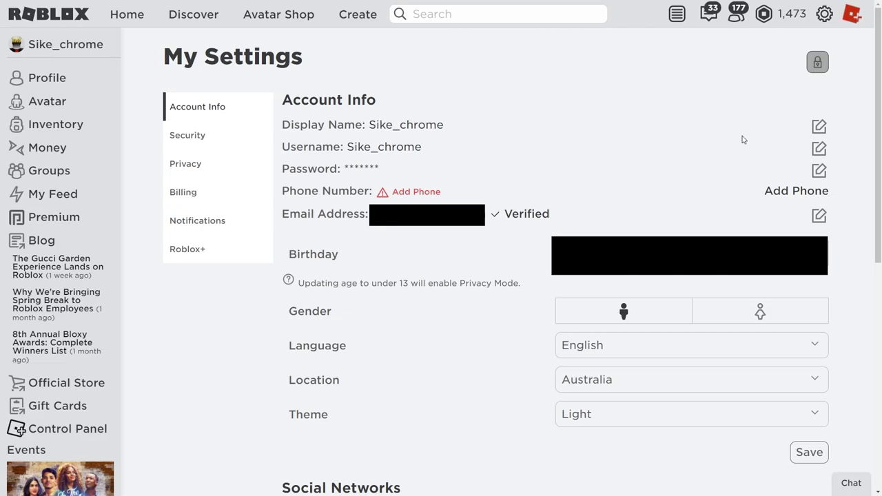
Edit the display name, trimming Sike_chrome down to Sike
{"action": "left_click", "coordinate": [818, 127]}
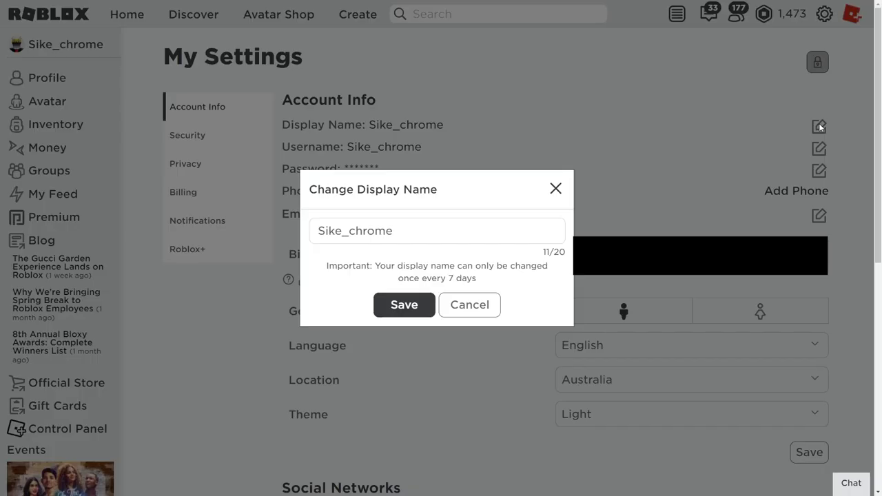
{"action": "left_click_drag", "start_coordinate": [437, 228], "coordinate": [235, 228]}
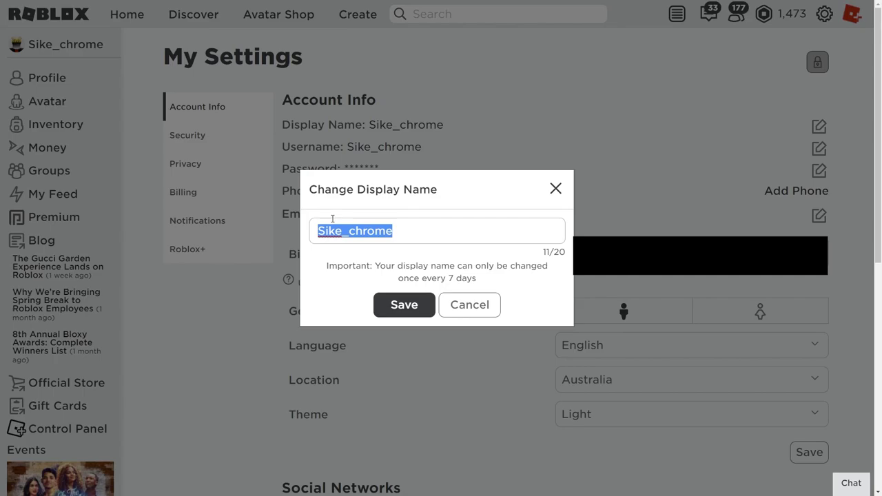
{"action": "type", "text": "Sike"}
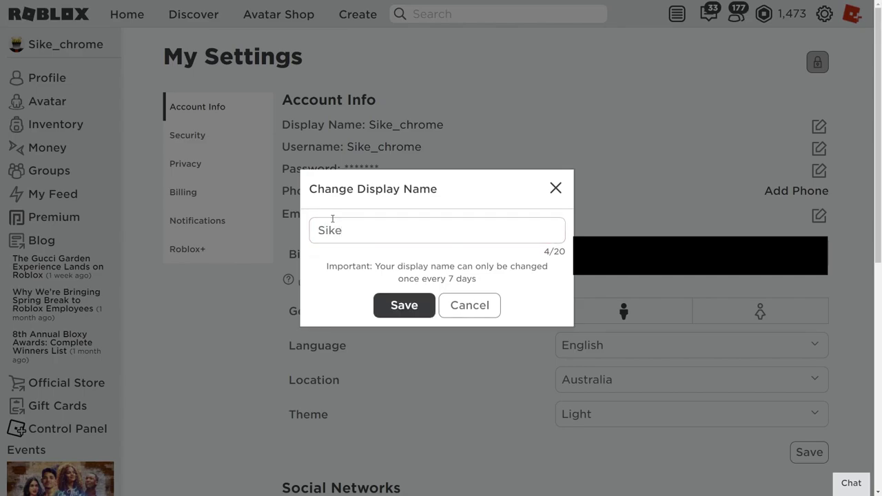
{"action": "key", "text": "BackSpace"}
{"action": "key", "text": "BackSpace"}
{"action": "key", "text": "ctrl+z"}
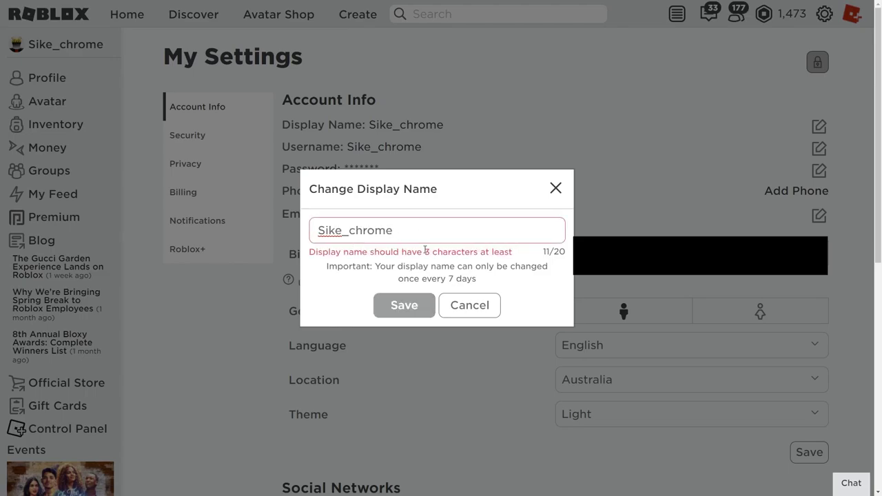
{"action": "left_click_drag", "start_coordinate": [430, 251], "coordinate": [513, 252]}
{"action": "left_click", "coordinate": [394, 232]}
{"action": "mouse_move", "coordinate": [394, 231]}
{"action": "left_mouse_down"}
{"action": "mouse_move", "coordinate": [316, 231]}
{"action": "mouse_move", "coordinate": [342, 235]}
{"action": "left_mouse_up"}
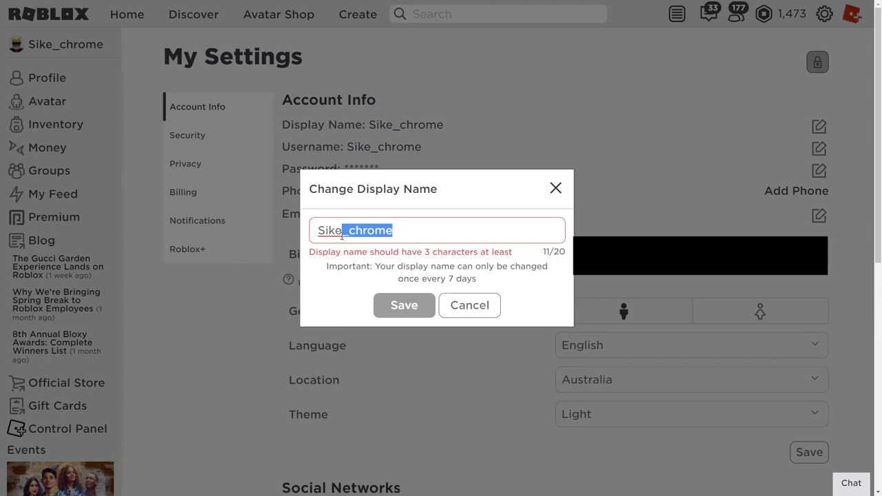
{"action": "key", "text": "BackSpace"}
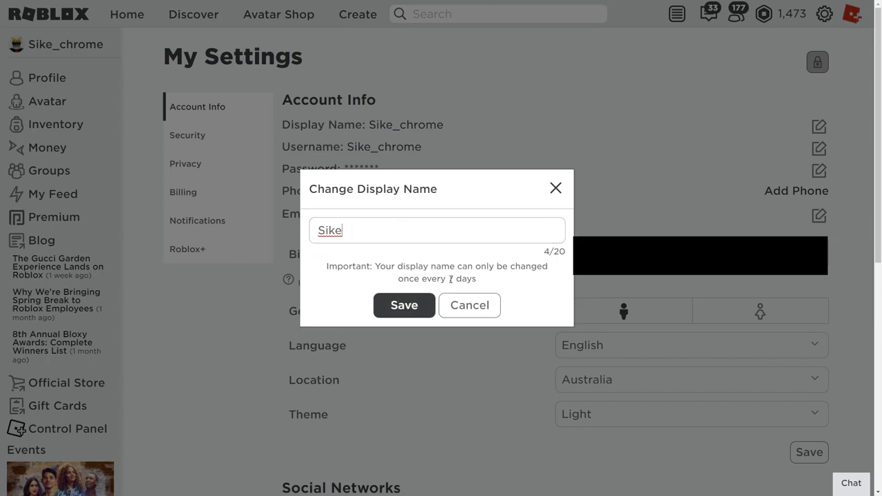
Review the once-every-7-days warning and save the display name Sike
{"action": "left_click_drag", "start_coordinate": [450, 279], "coordinate": [495, 282]}
{"action": "left_click", "coordinate": [496, 281]}
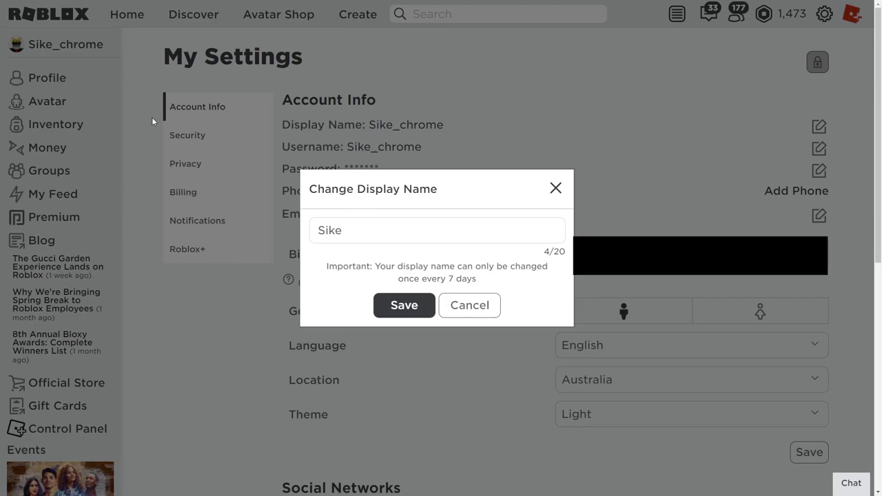
{"action": "left_click_drag", "start_coordinate": [339, 230], "coordinate": [269, 239]}
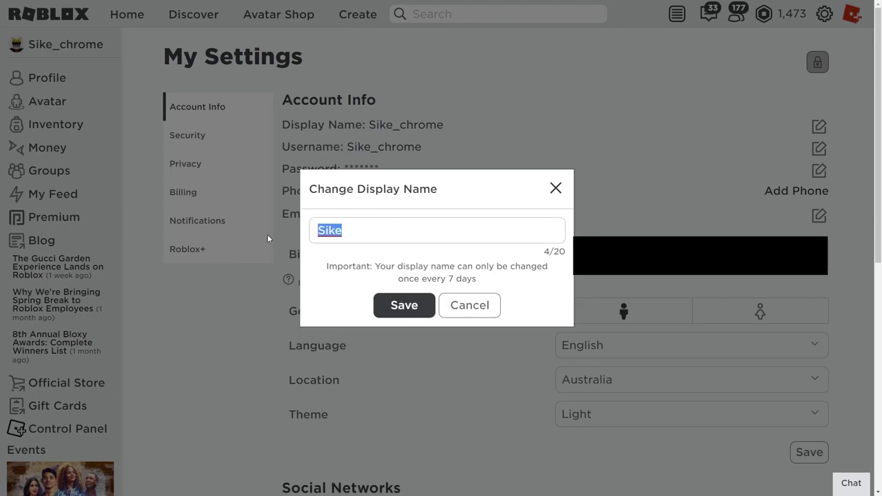
{"action": "left_click", "coordinate": [387, 264]}
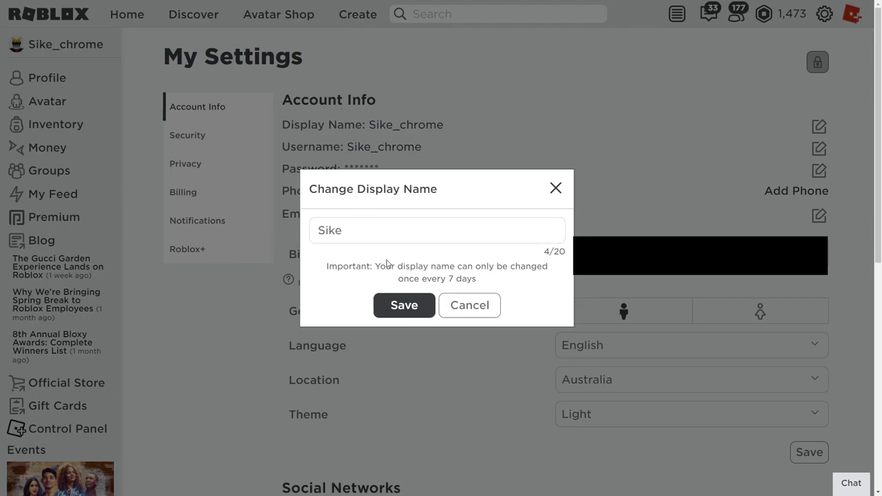
{"action": "left_click", "coordinate": [402, 310]}
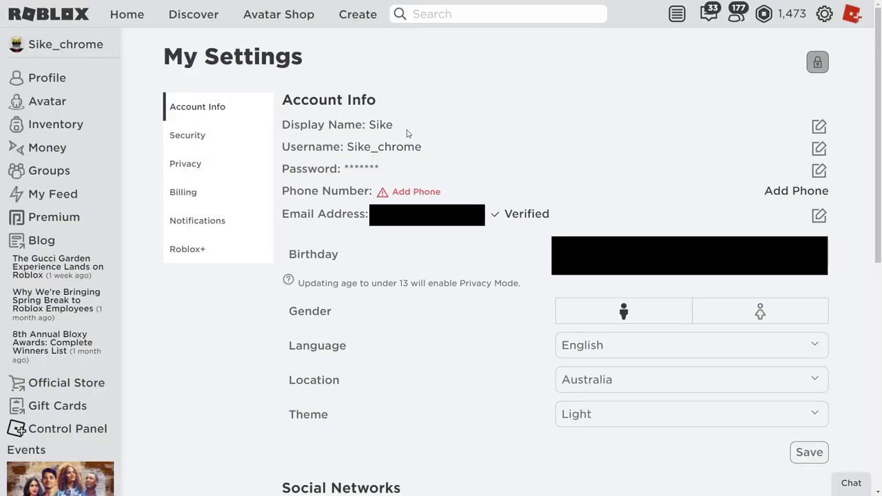
Highlight the new display name Sike on the profile page
{"action": "left_click_drag", "start_coordinate": [354, 125], "coordinate": [429, 126]}
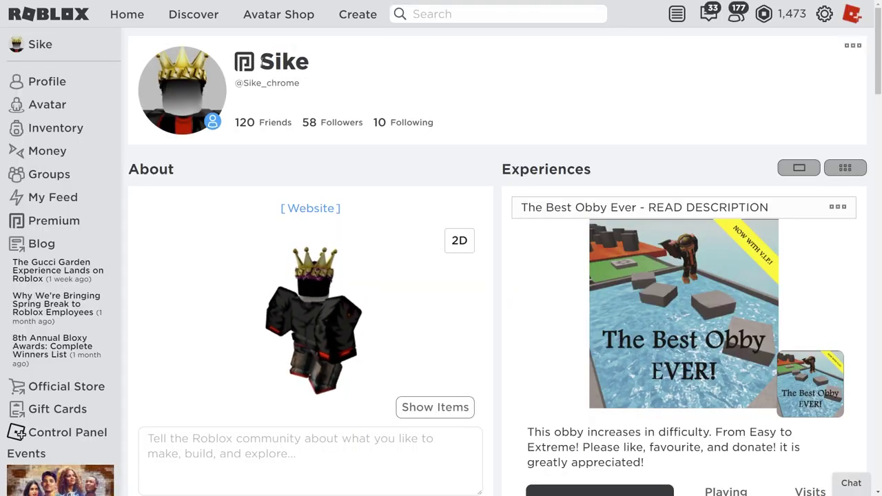
{"action": "left_click_drag", "start_coordinate": [324, 65], "coordinate": [261, 63]}
{"action": "left_click", "coordinate": [339, 70]}
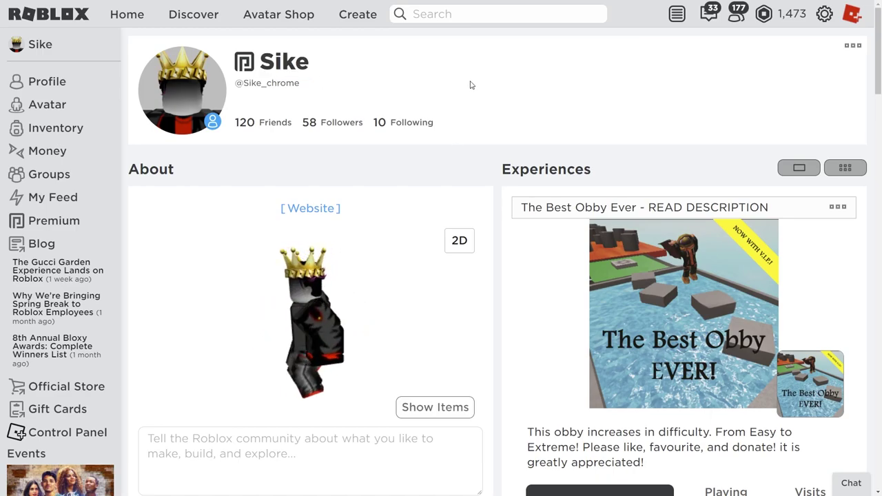
{"action": "left_click_drag", "start_coordinate": [319, 61], "coordinate": [260, 63]}
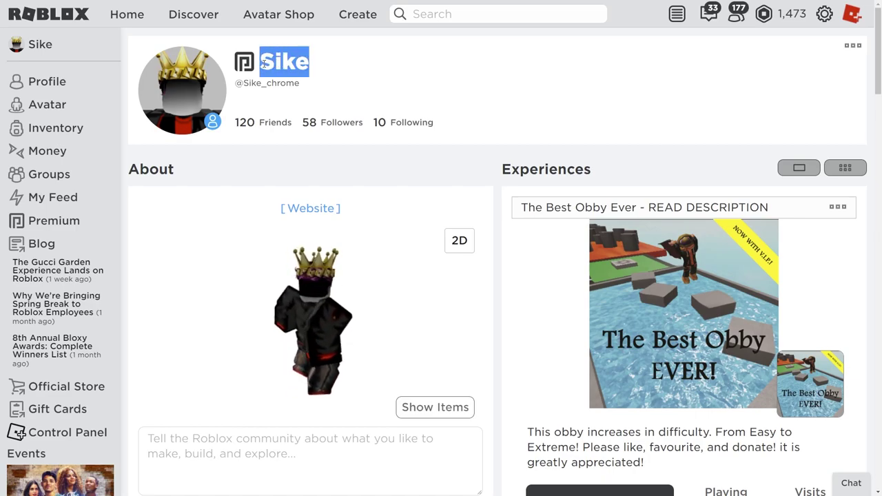
{"action": "left_click", "coordinate": [329, 71]}
{"action": "double_click", "coordinate": [328, 62]}
{"action": "left_click", "coordinate": [328, 62]}
{"action": "double_click", "coordinate": [327, 60]}
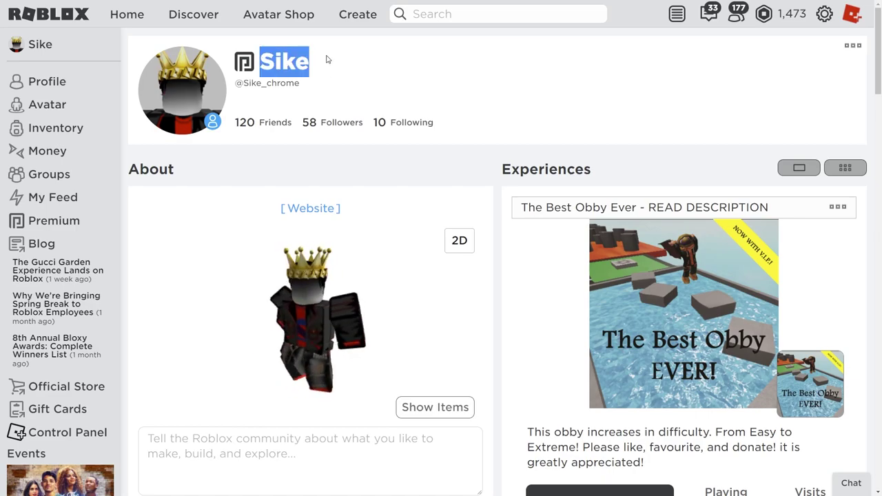
{"action": "left_click_drag", "start_coordinate": [301, 83], "coordinate": [243, 83]}
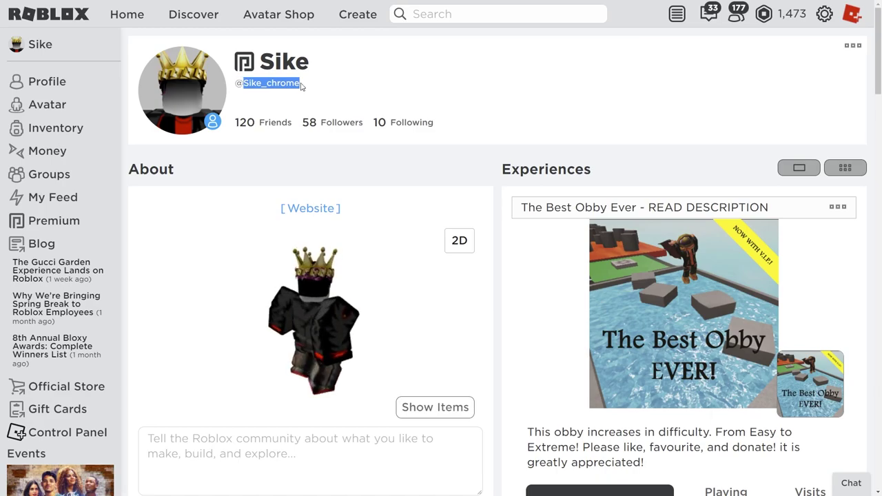
{"action": "left_click", "coordinate": [301, 85]}
{"action": "left_click_drag", "start_coordinate": [263, 64], "coordinate": [320, 70]}
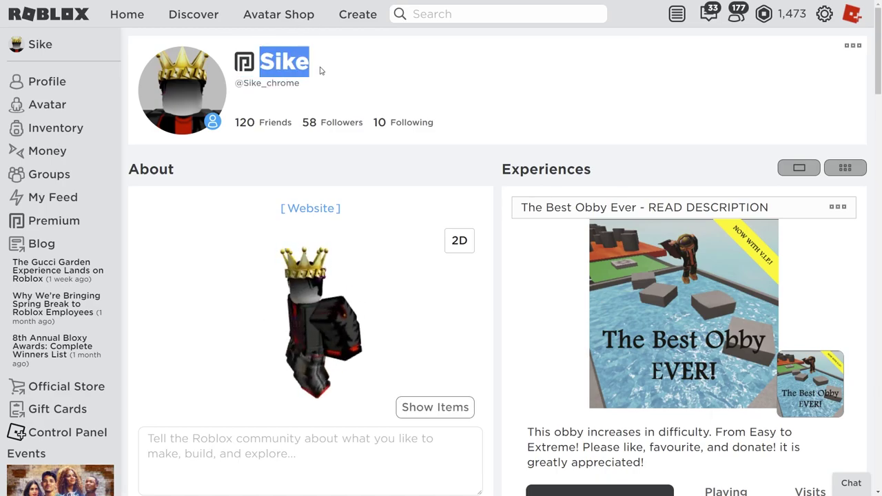
{"action": "left_click", "coordinate": [320, 71]}
{"action": "double_click", "coordinate": [320, 69]}
{"action": "left_click", "coordinate": [324, 70]}
{"action": "double_click", "coordinate": [324, 69]}
{"action": "left_click", "coordinate": [365, 72]}
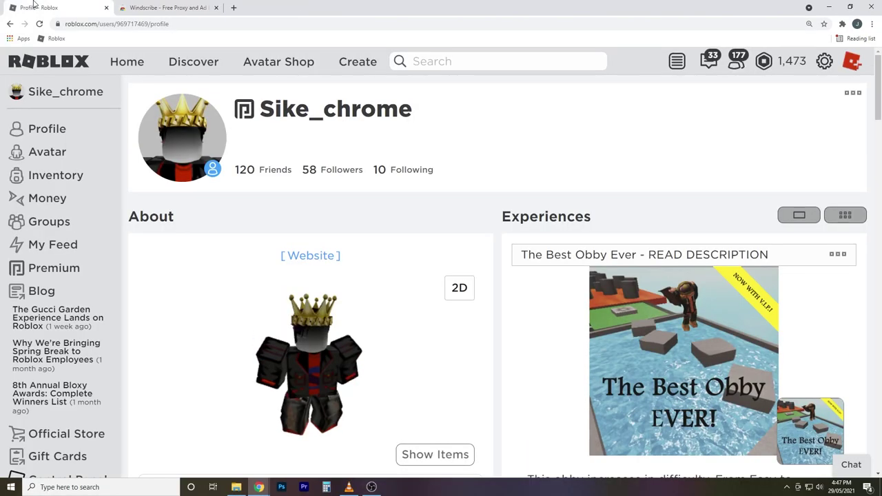
Turn off the Windscribe Frankfurt Castle VPN and dismiss the termination notice
{"action": "left_click", "coordinate": [158, 7]}
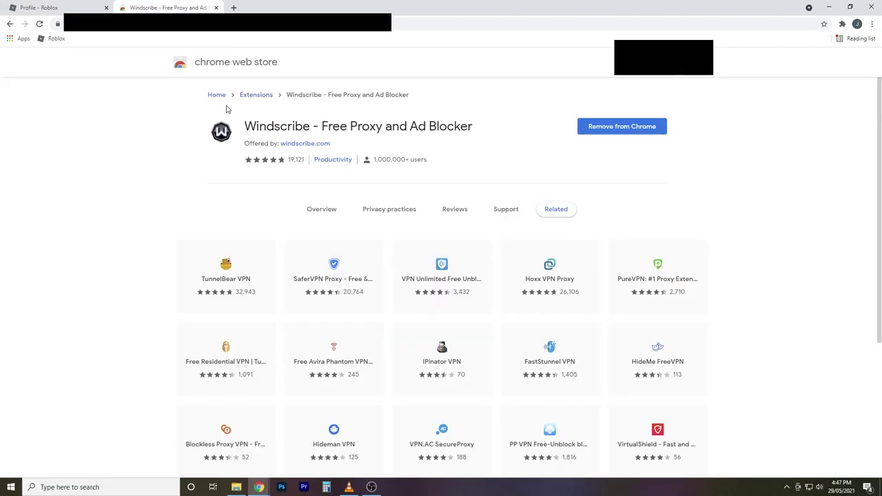
{"action": "left_click", "coordinate": [841, 23]}
{"action": "left_click", "coordinate": [769, 146]}
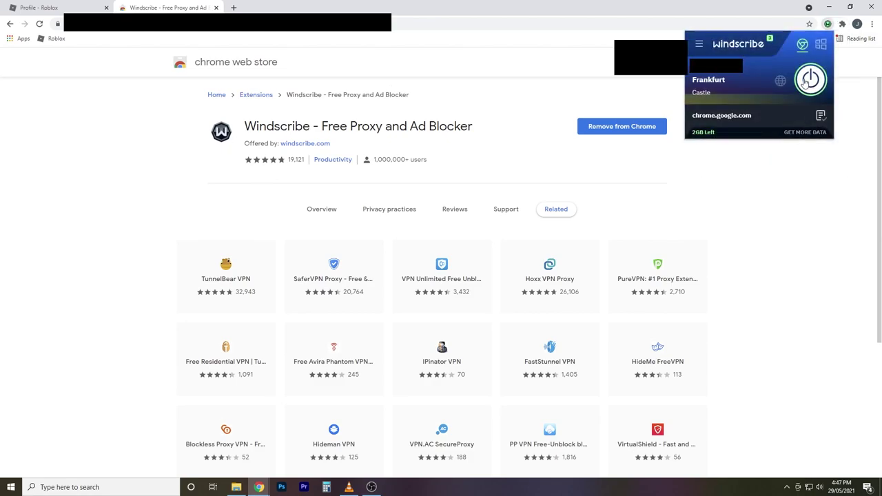
{"action": "left_click", "coordinate": [809, 81]}
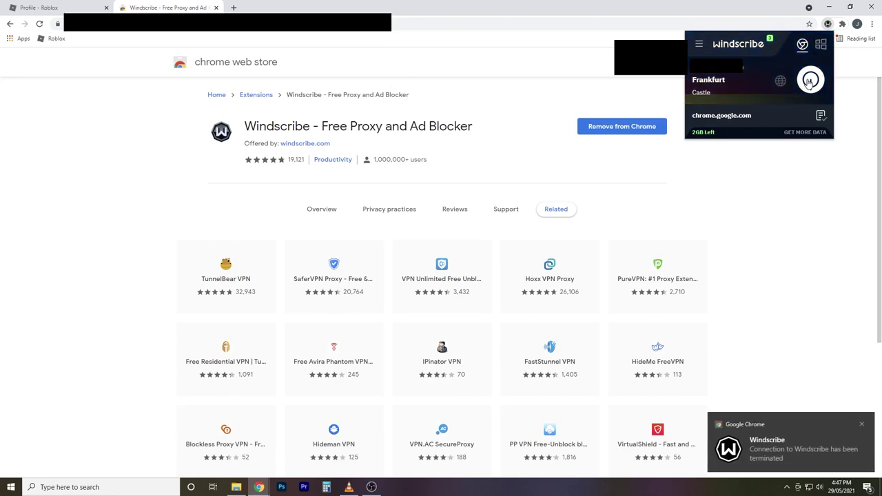
{"action": "left_click", "coordinate": [867, 427]}
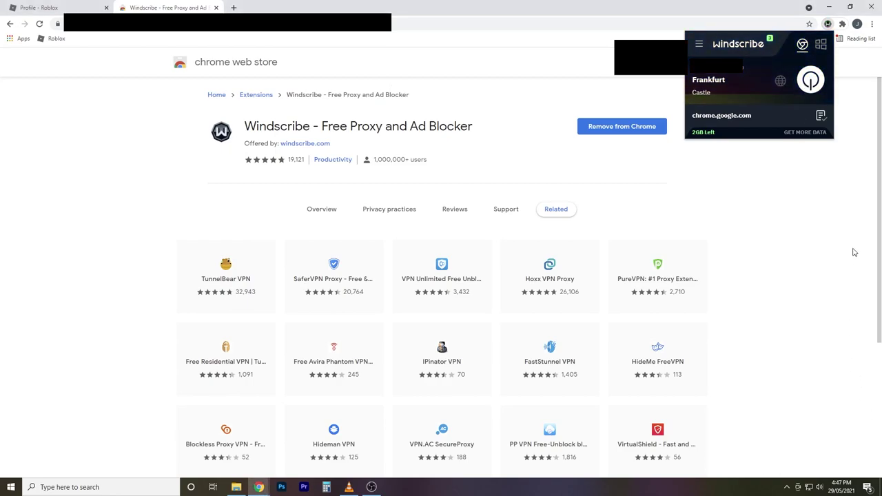